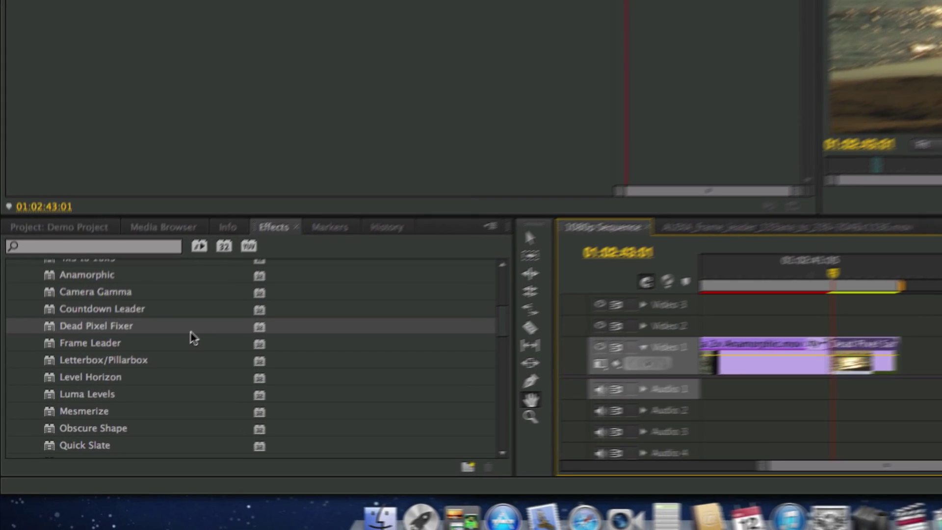
Set the Program monitor playback resolution to Full and the zoom to 100%
scroll(112, 405, "up", 3)
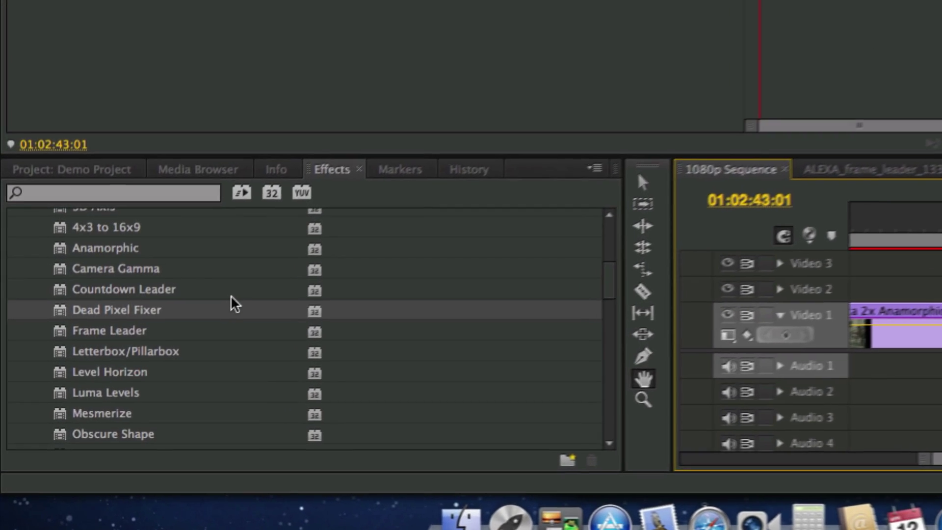
scroll(234, 300, "up", 1)
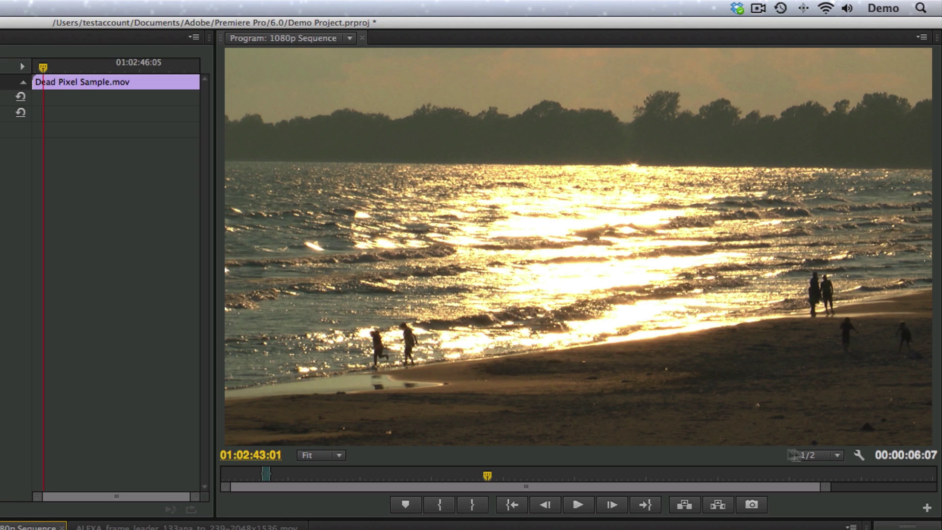
left_click(827, 455)
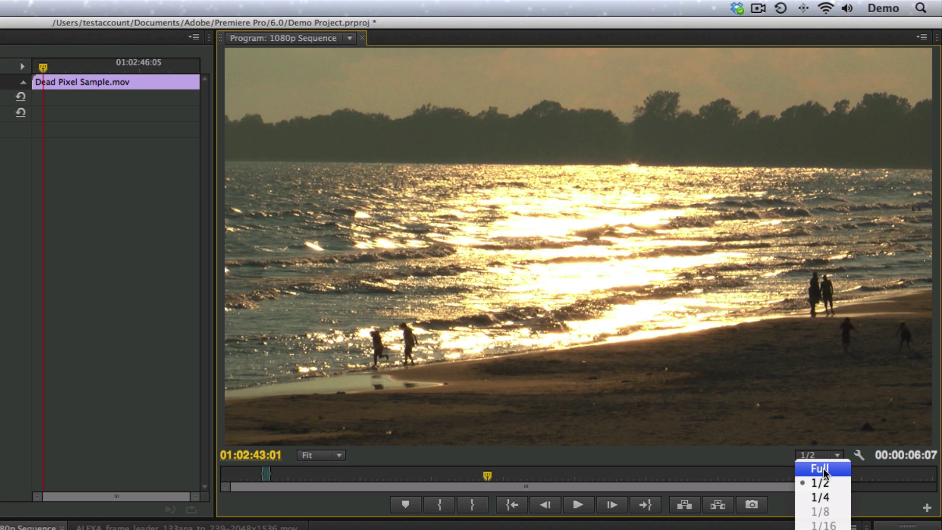
left_click(835, 470)
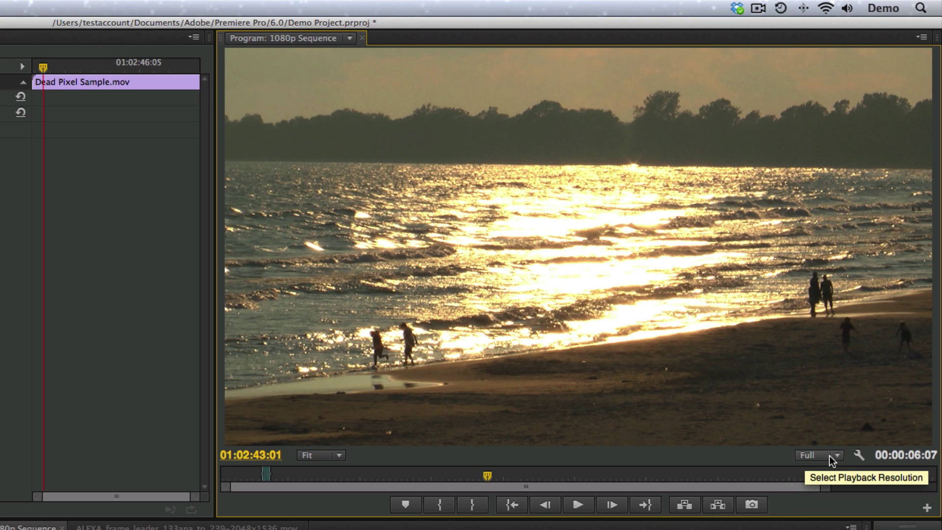
left_click(314, 455)
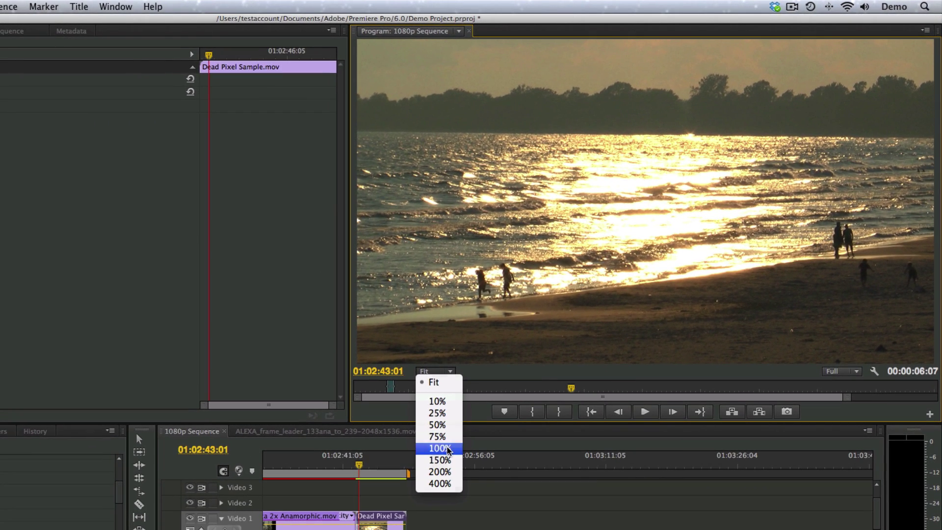
left_click(448, 448)
Zoom the Program monitor to 200% and pan up to the tree line
left_click_drag(769, 143, 656, 190)
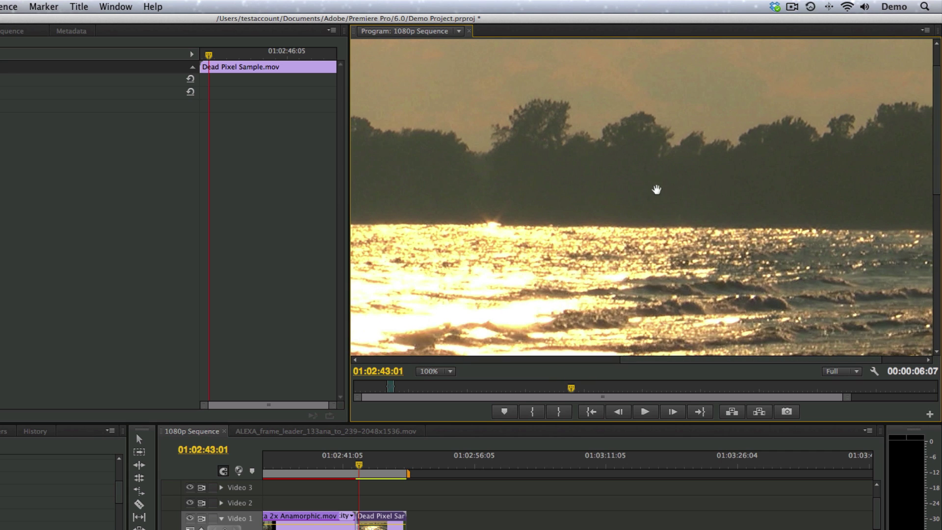
left_click(441, 372)
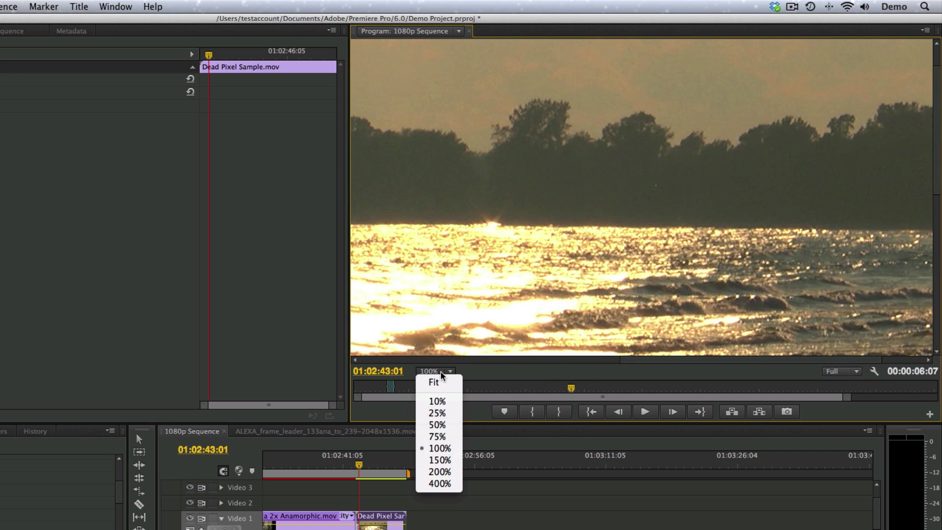
left_click(439, 471)
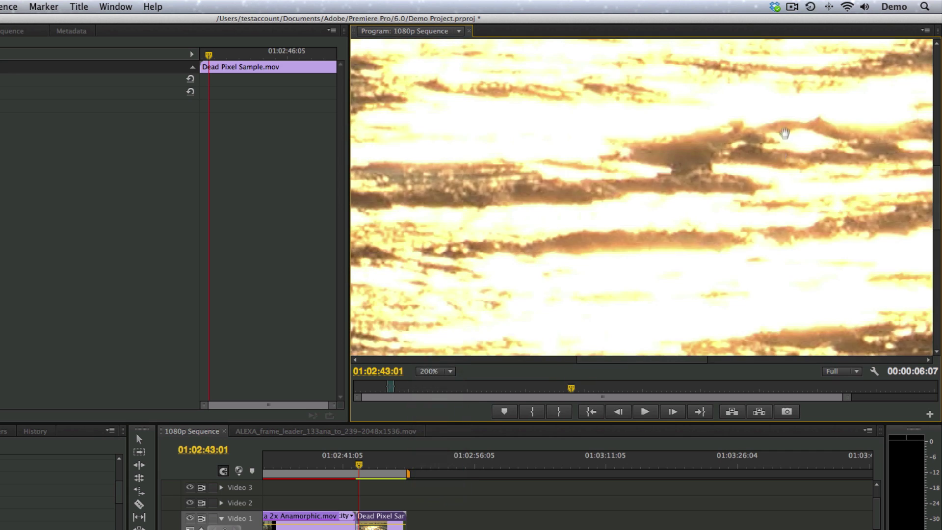
left_click_drag(785, 133, 568, 194)
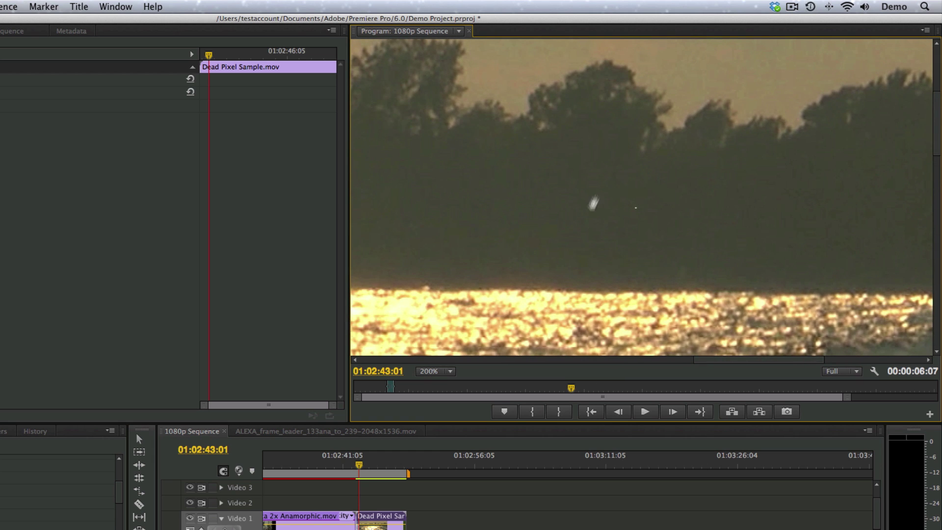
Scrub and play the clip to find the dead pixel, parking at 01:02:48:08
left_click_drag(381, 462, 358, 466)
key("space")
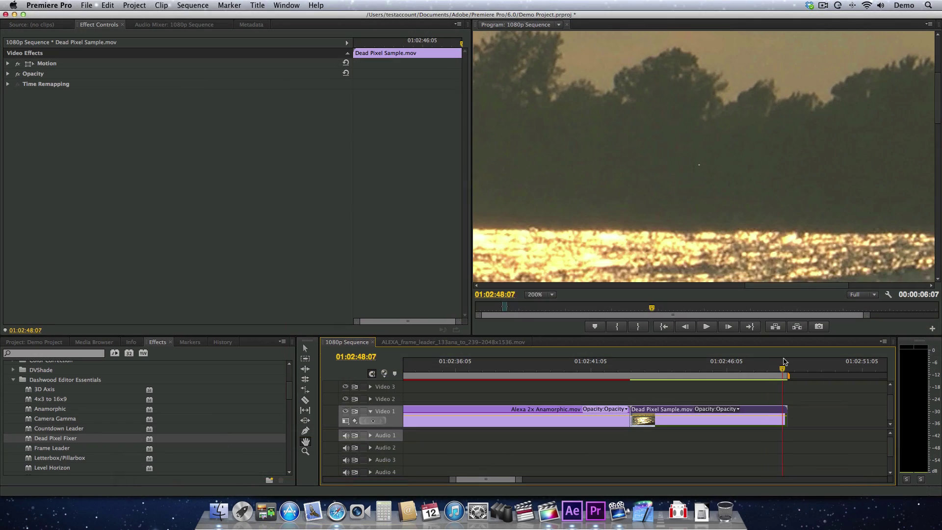
left_click(783, 363)
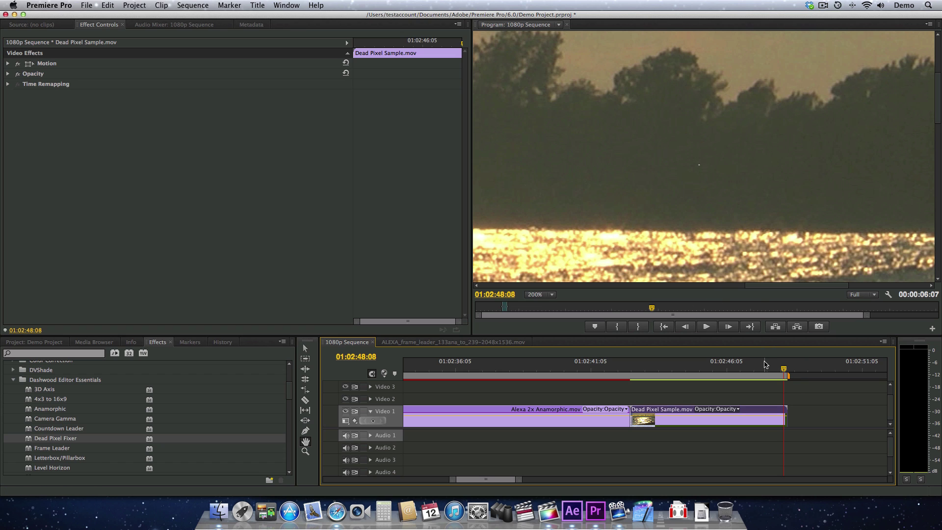
Fit the frame in the monitor, apply Dead Pixel Fixer to Dead Pixel Sample.mov, and disable its preview option
left_click(552, 294)
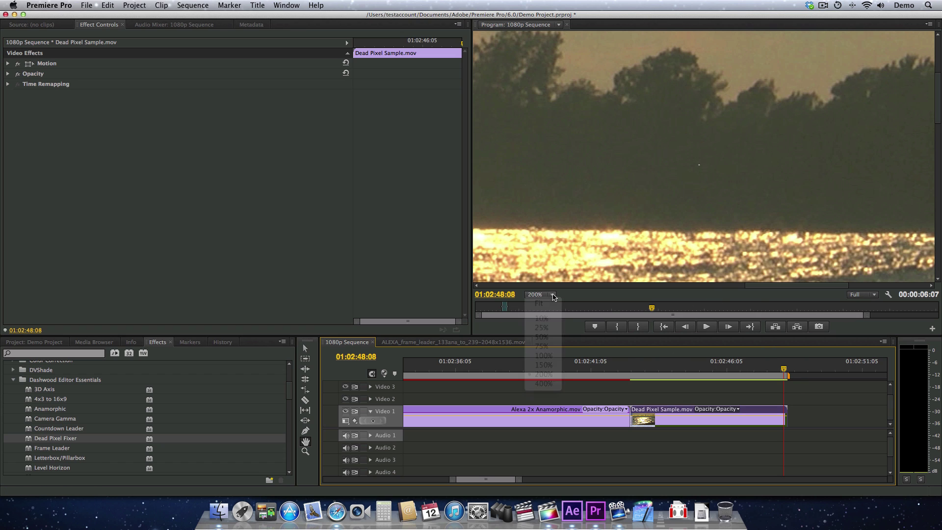
left_click(539, 303)
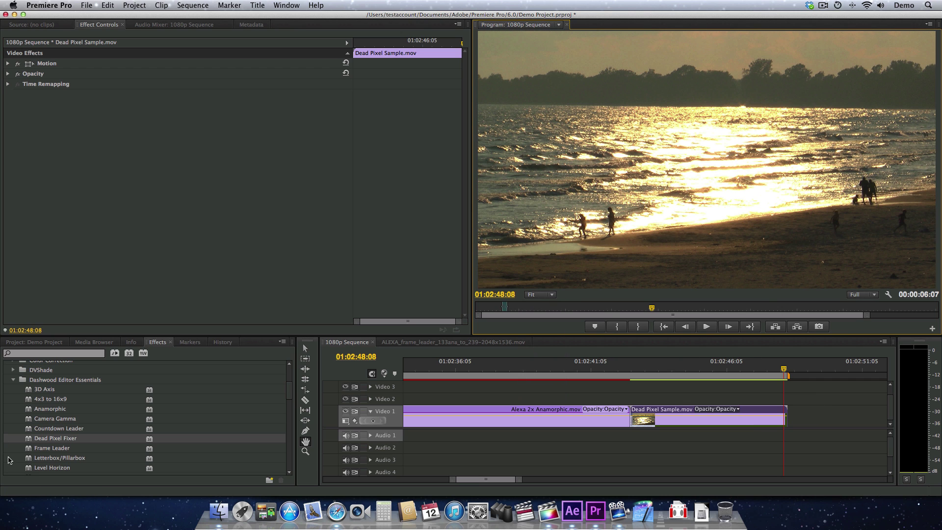
left_click_drag(30, 441, 734, 418)
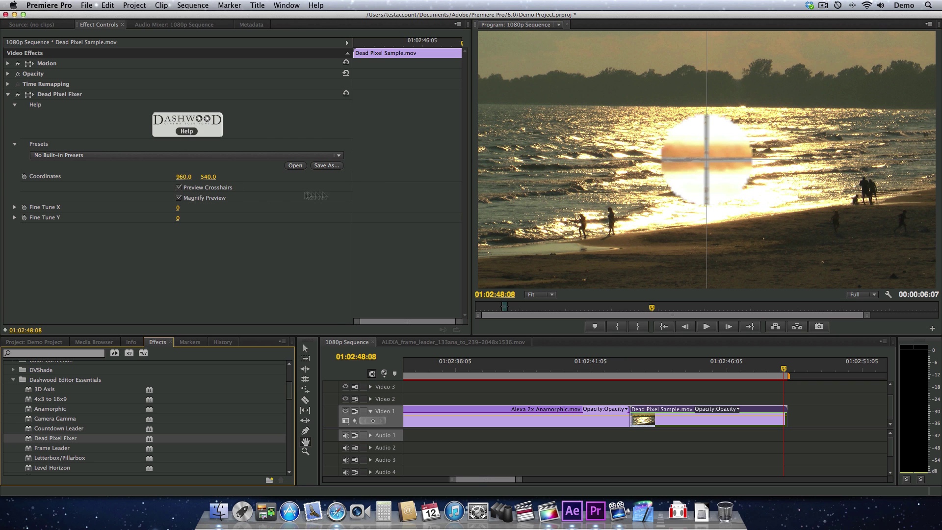
left_click(178, 198)
Turn off Magnify Preview and drag the fixer target up to the trees at 1370.5, 255.1
left_click(179, 187)
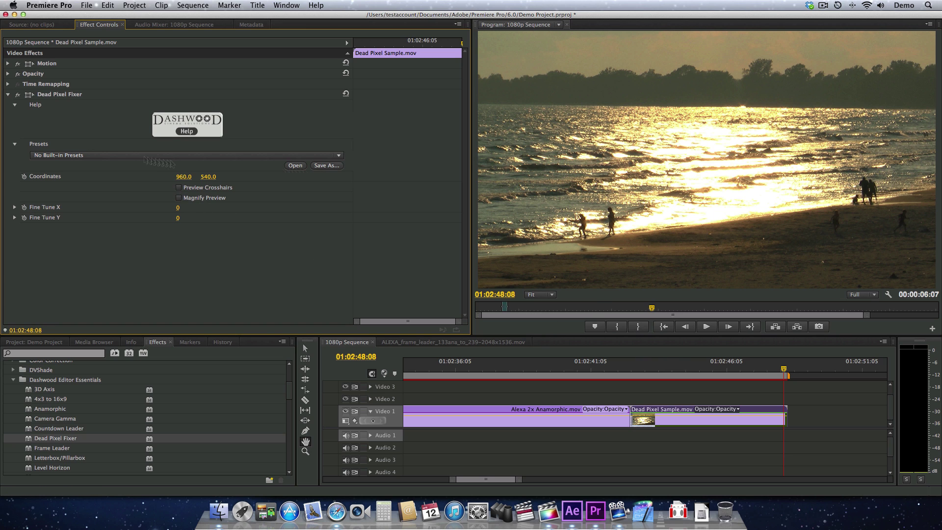
left_click(58, 95)
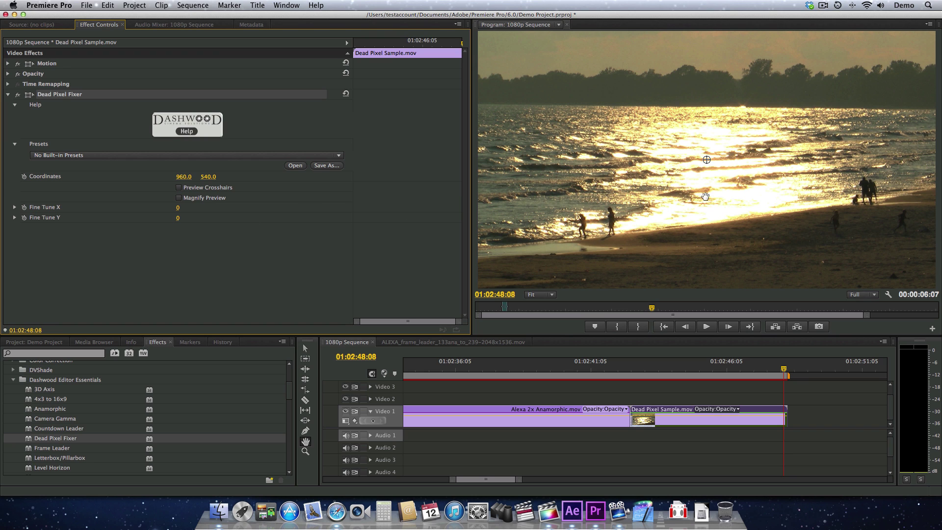
key("v")
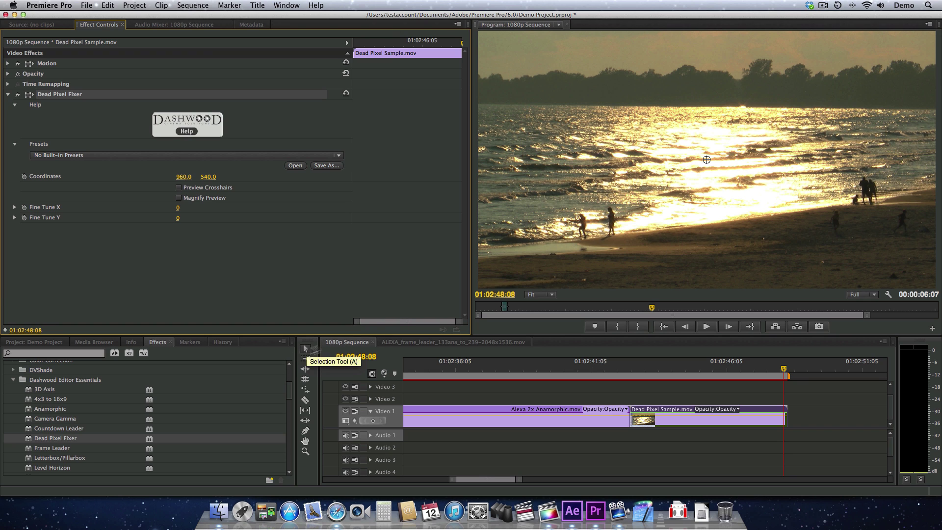
left_click_drag(705, 160, 803, 93)
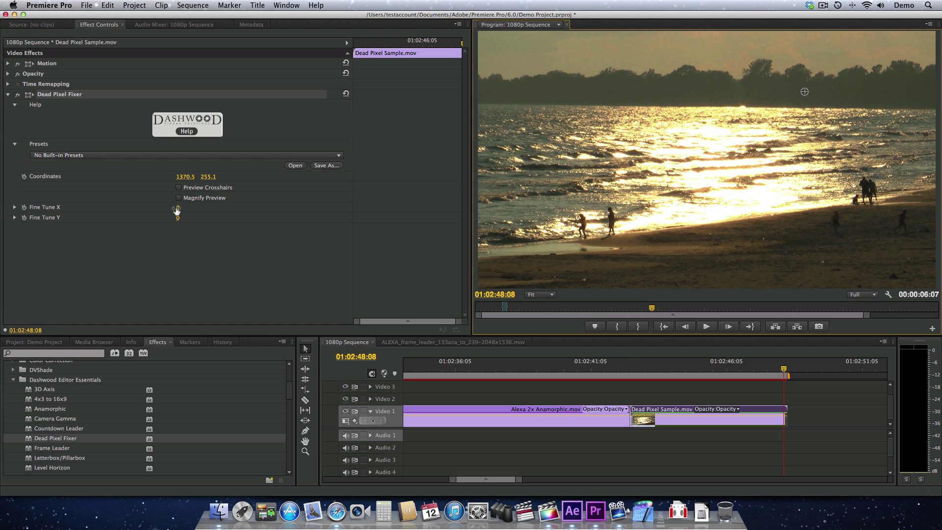
Turn on Magnify Preview and nudge the target onto the dead pixel at 1376.7, 257.1
left_click(179, 188)
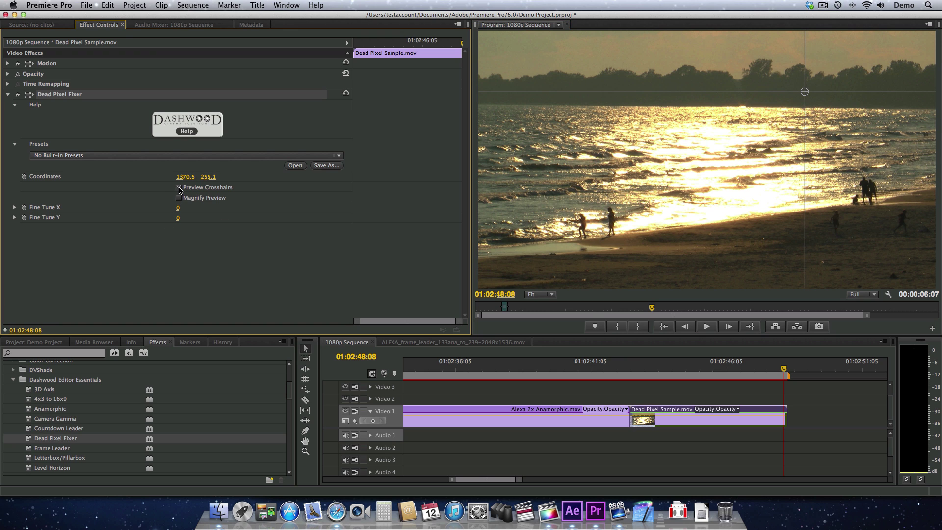
mouse_move(808, 94)
left_mouse_down()
mouse_move(699, 121)
mouse_move(776, 75)
mouse_move(870, 81)
mouse_move(806, 93)
left_mouse_up()
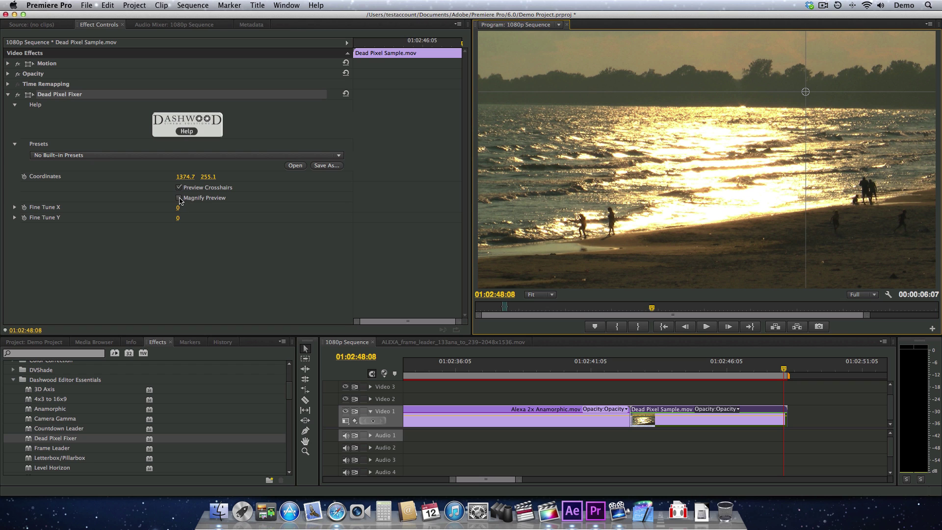
left_click(179, 199)
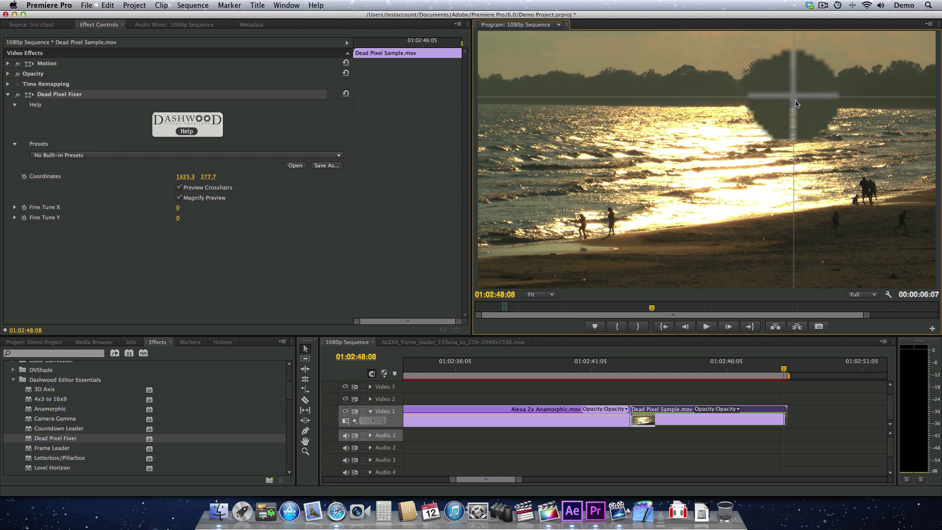
mouse_move(807, 93)
left_mouse_down()
mouse_move(814, 110)
mouse_move(814, 89)
mouse_move(834, 86)
mouse_move(859, 126)
mouse_move(806, 92)
left_mouse_up()
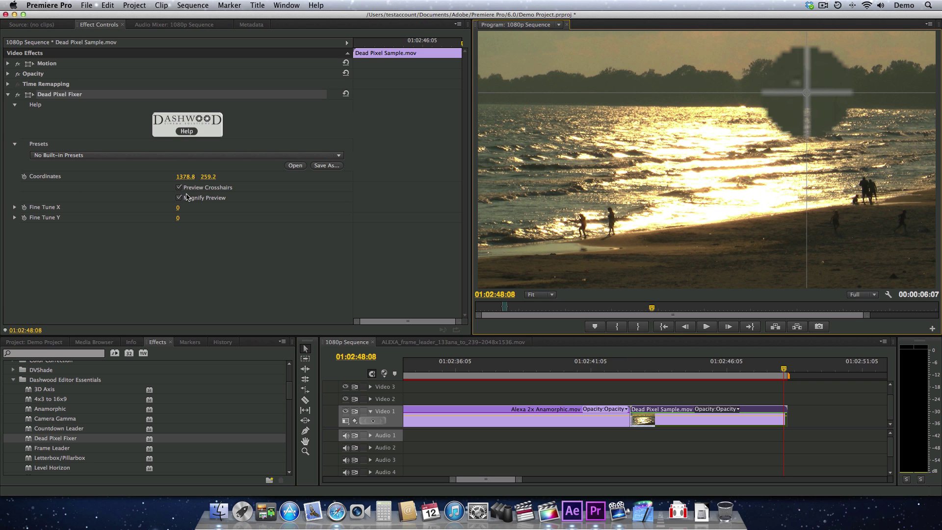
left_click(179, 188)
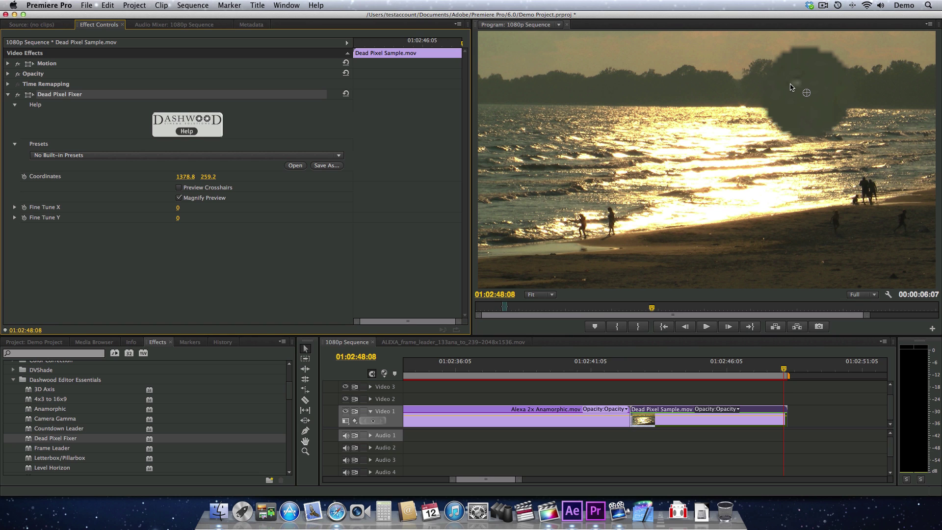
left_click_drag(807, 94, 805, 92)
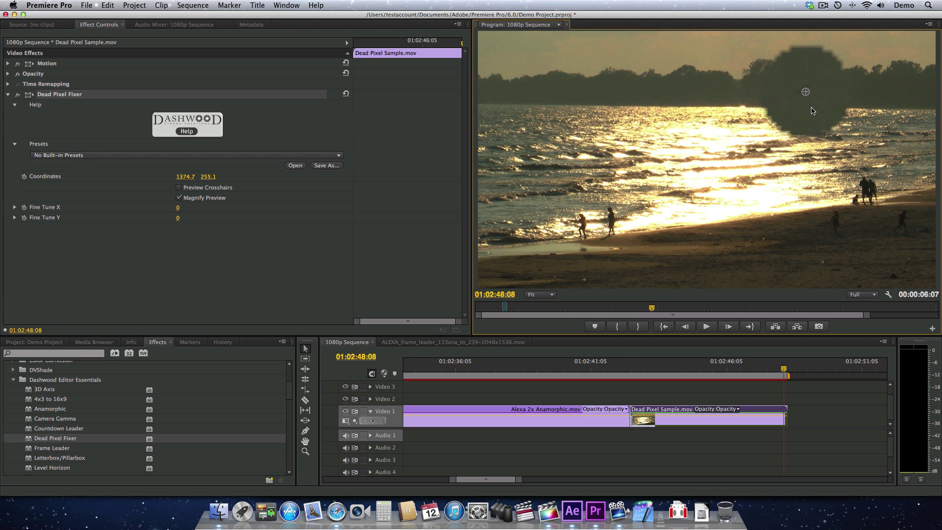
left_click_drag(806, 93, 806, 92)
Expand Fine Tune X and Y and drag their sliders to -1 and 1
left_click(15, 208)
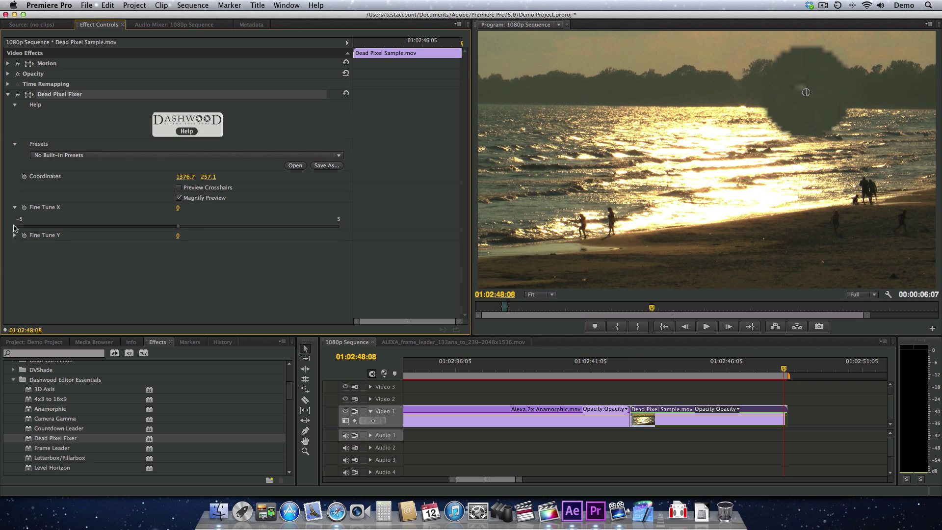
left_click(14, 236)
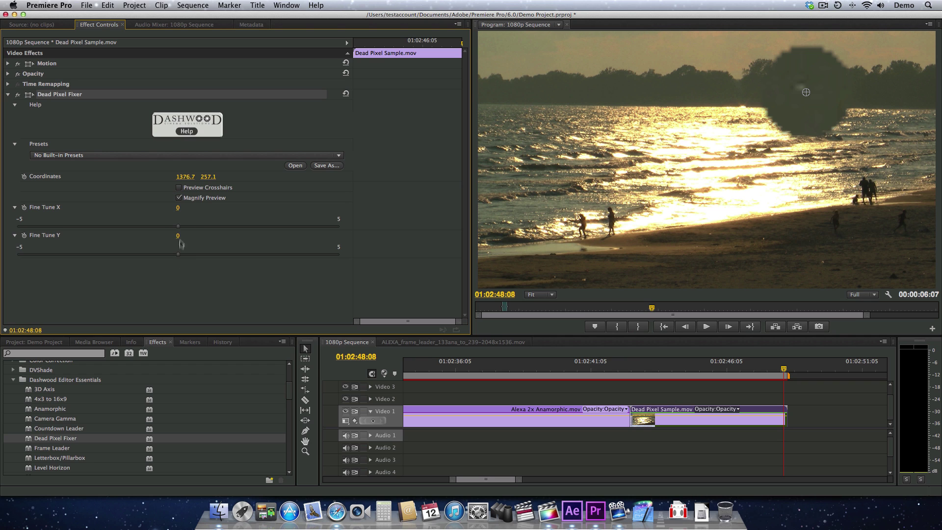
left_click_drag(179, 229, 100, 231)
left_click_drag(195, 256, 228, 256)
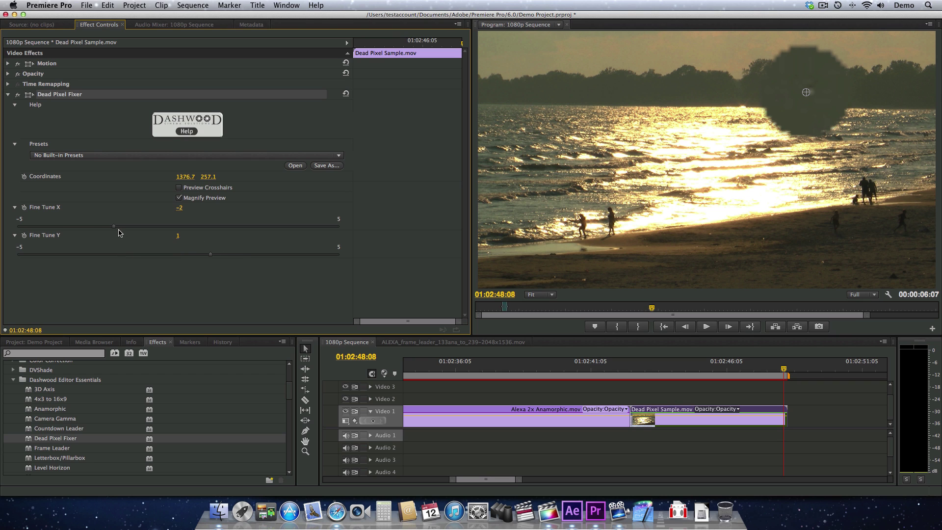
left_click_drag(114, 229, 126, 229)
Turn off Magnify Preview, move the playhead to 01:02:46:14, and reselect Dead Pixel Sample.mov
left_click(178, 198)
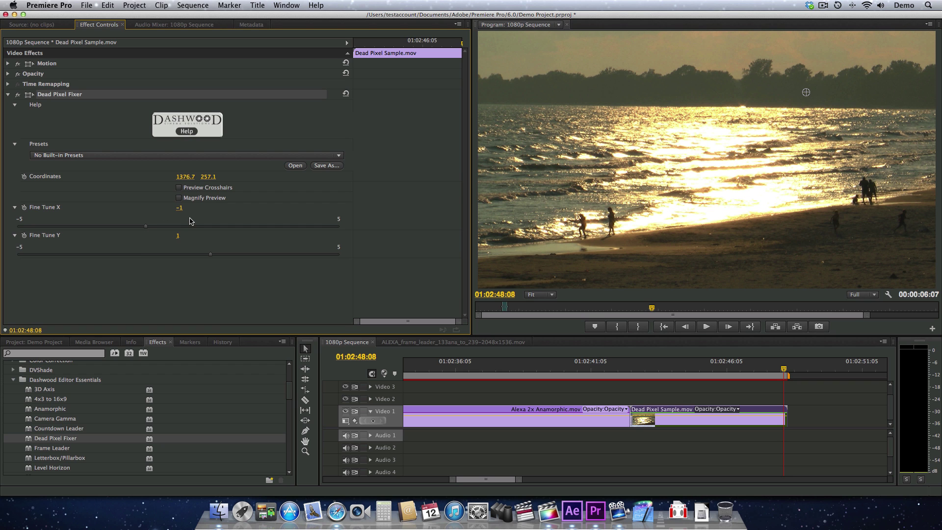
left_click(770, 390)
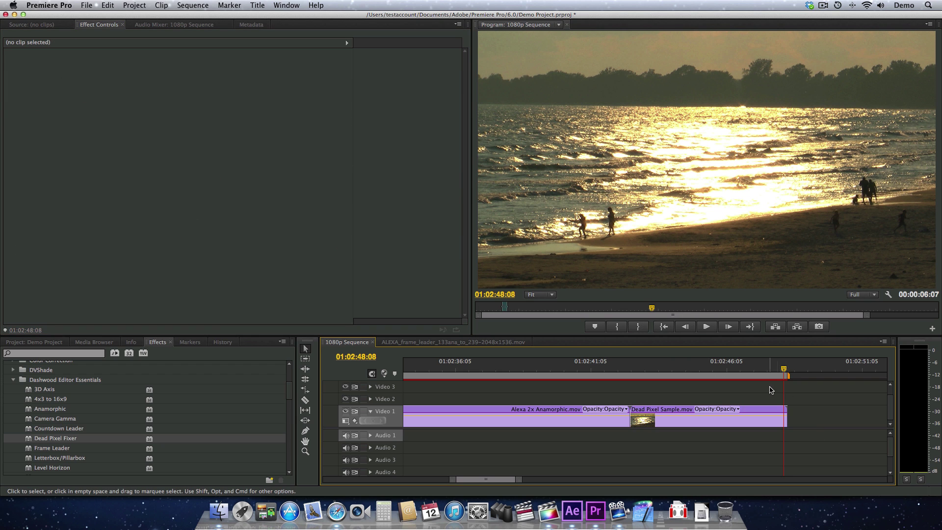
left_click_drag(757, 371, 735, 372)
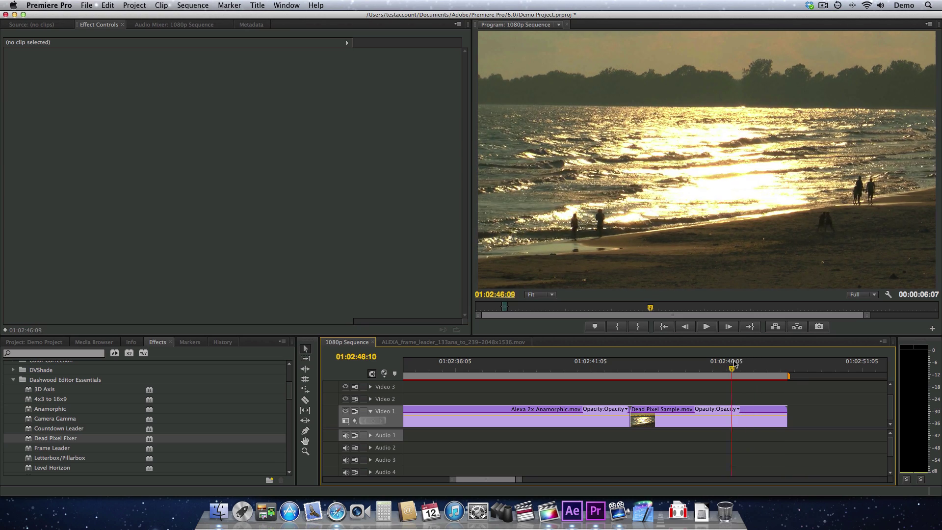
left_click(754, 426)
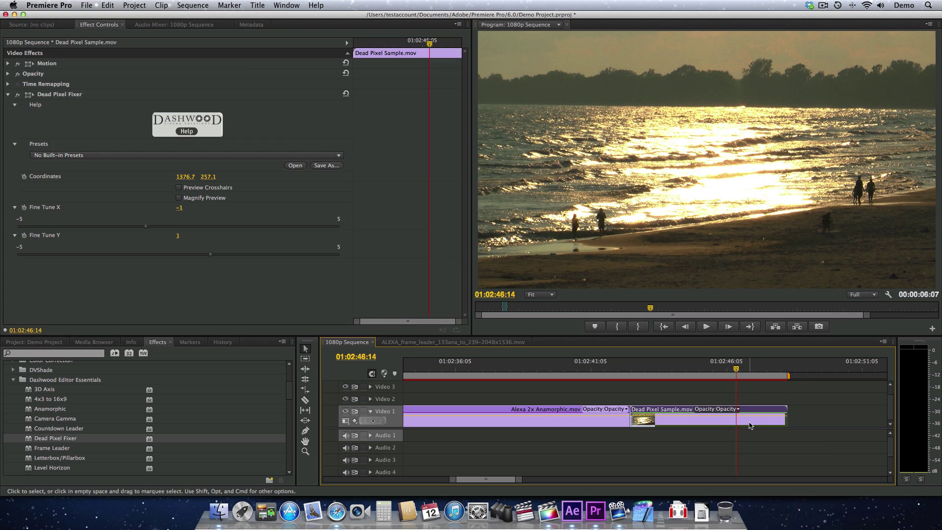